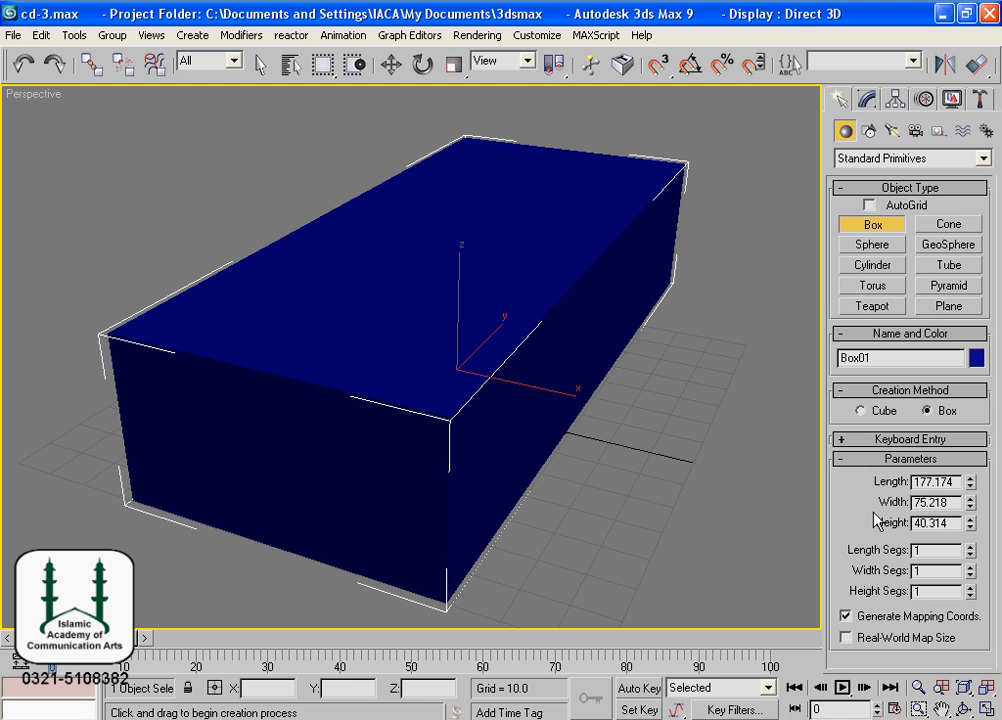
# Set the display unit scale to US Standard, Feet w/Decimal Inches, with feet as the default unit
pyautogui.click(535, 36)
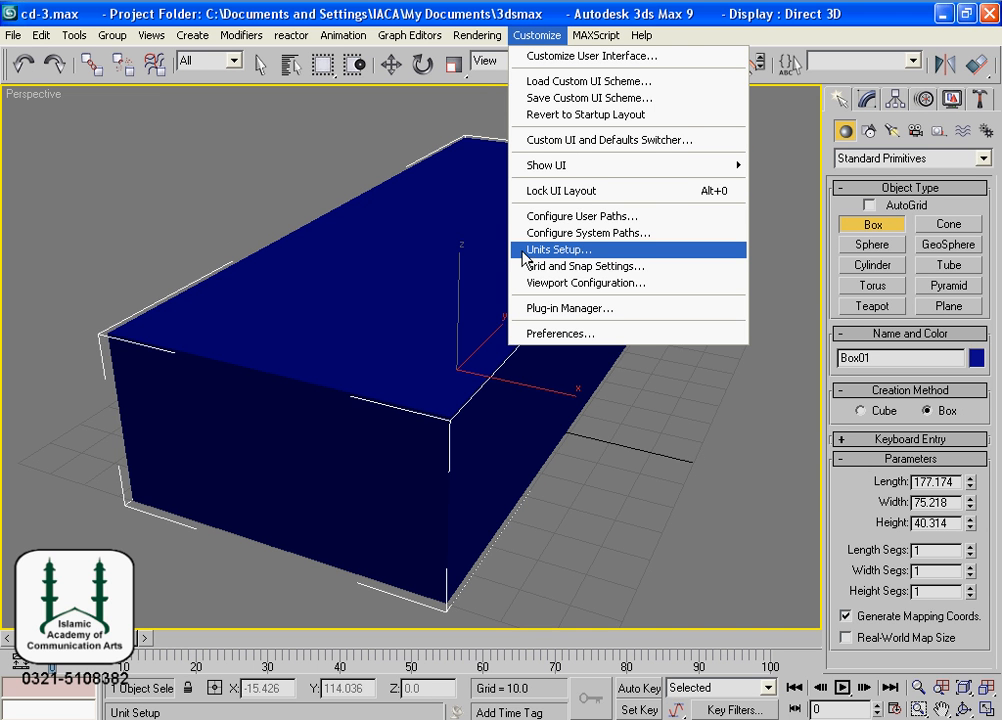
pyautogui.click(582, 250)
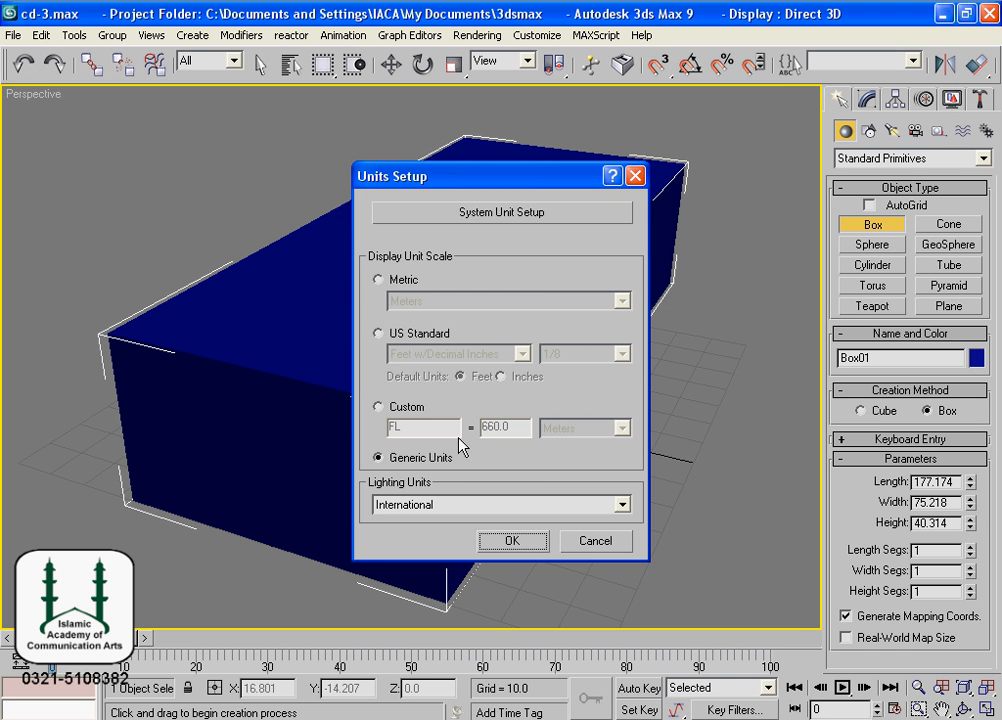
pyautogui.click(379, 334)
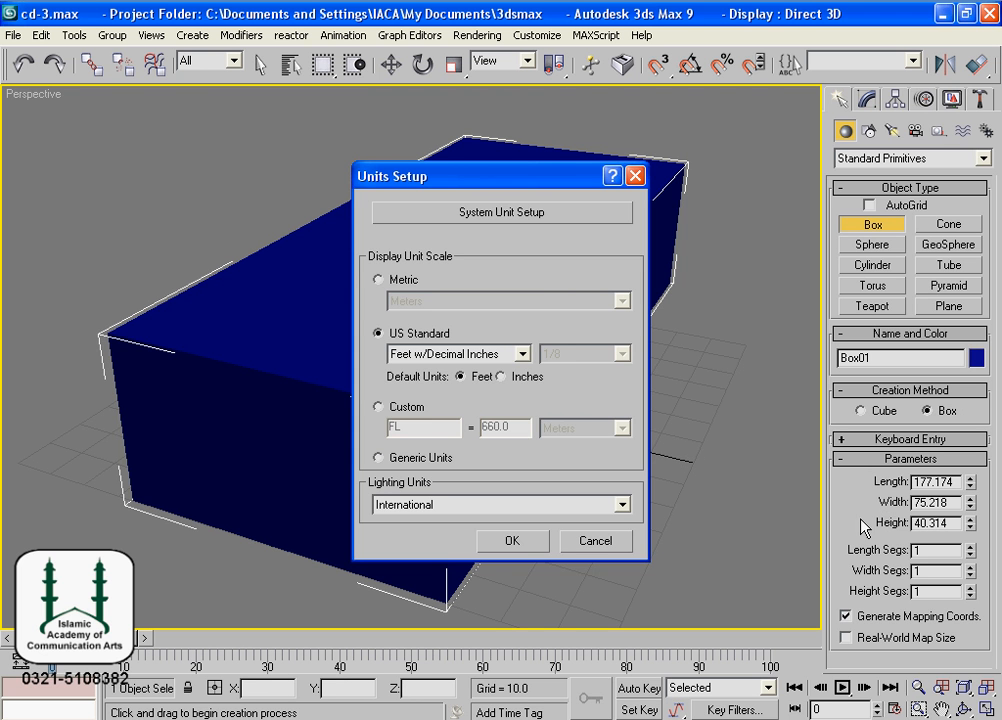
pyautogui.click(514, 541)
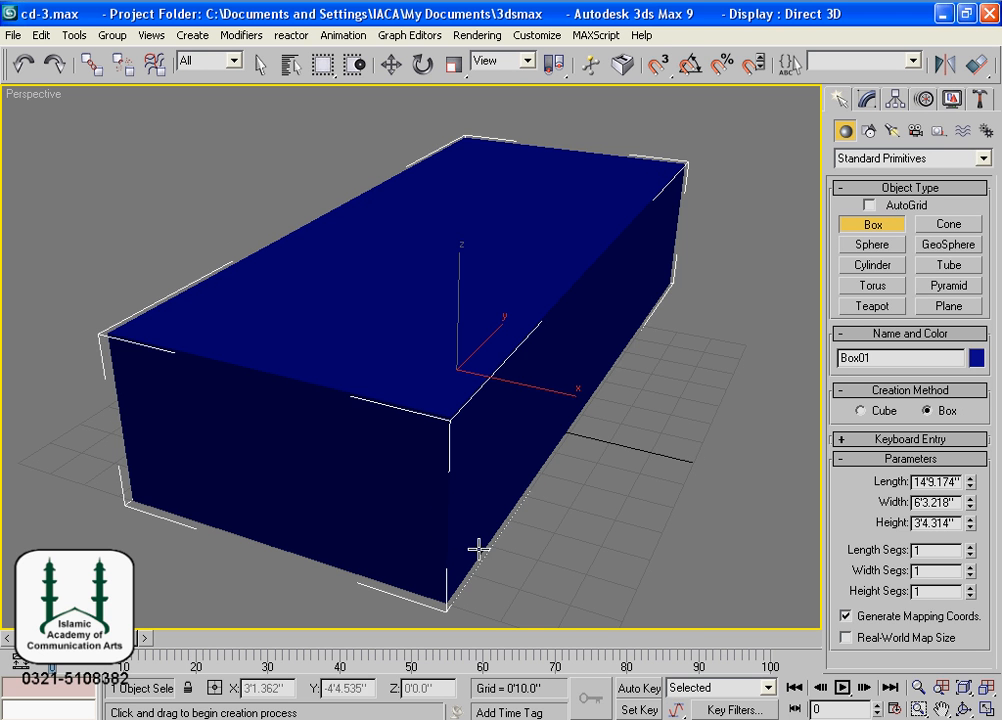
pyautogui.moveTo(970, 535); pyautogui.dragTo(957, 464)
pyautogui.rightClick(957, 464)
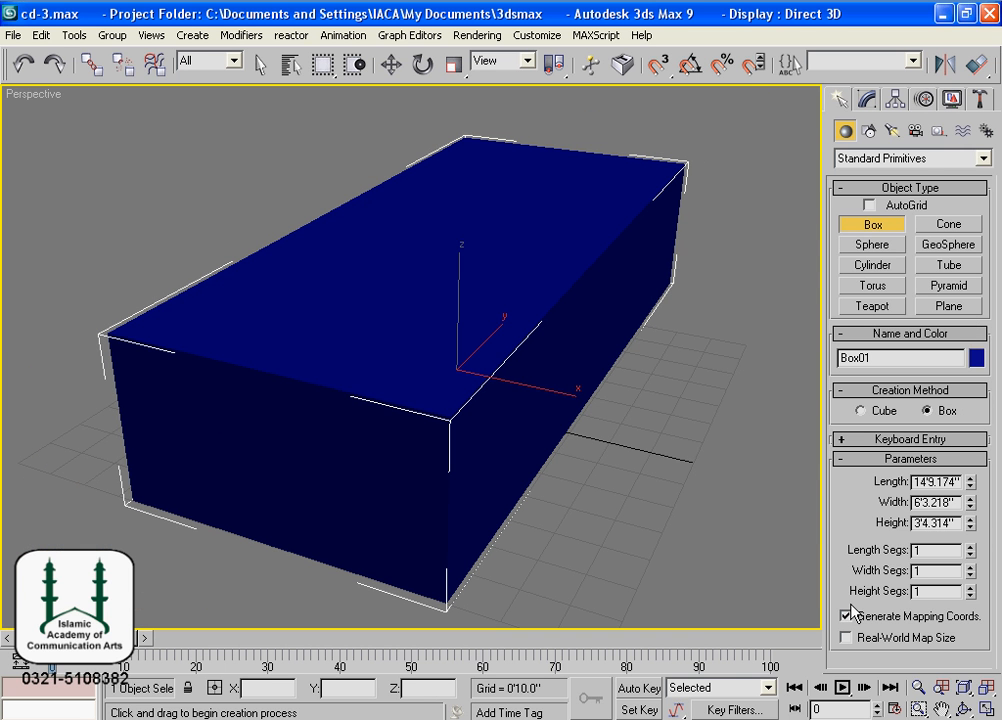
# Review the display unit scale in the Units Setup settings
pyautogui.click(535, 36)
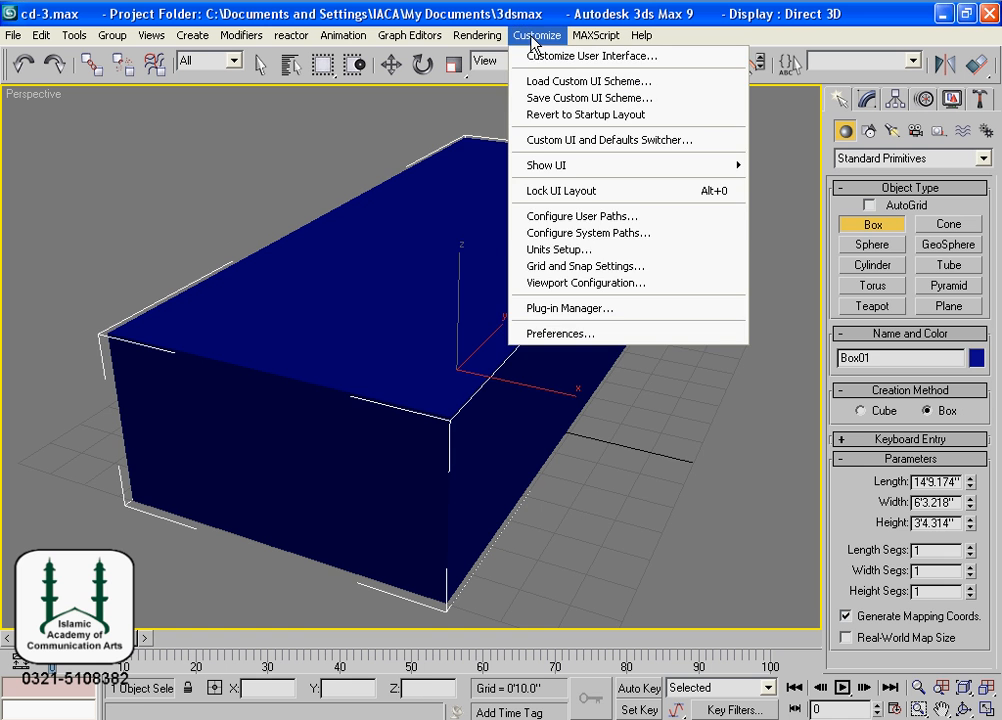
pyautogui.click(533, 250)
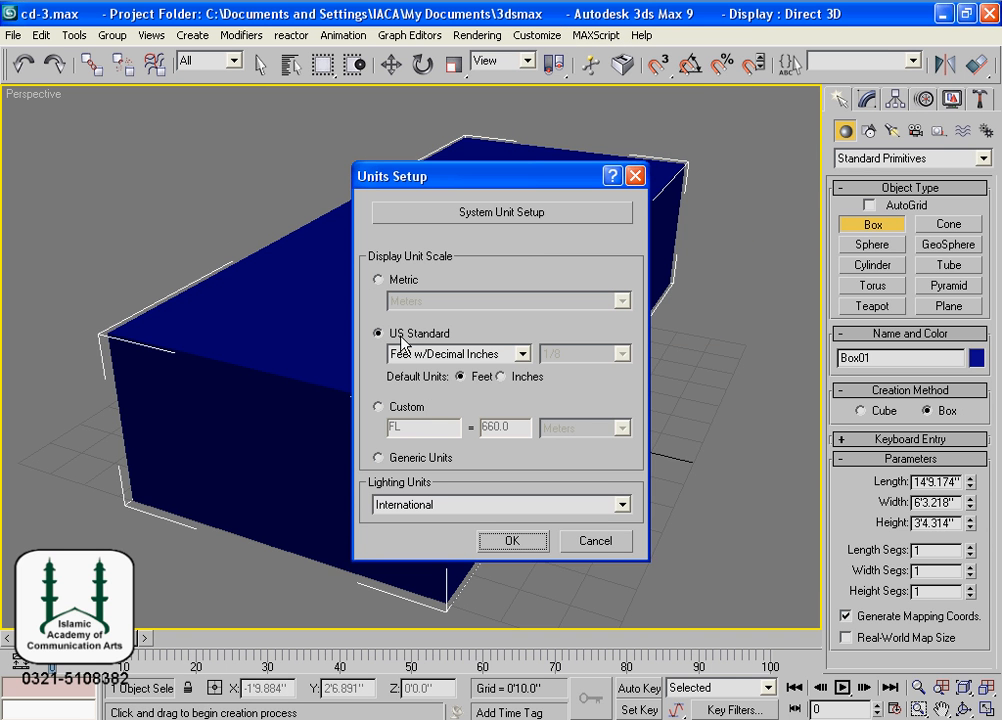
pyautogui.click(515, 543)
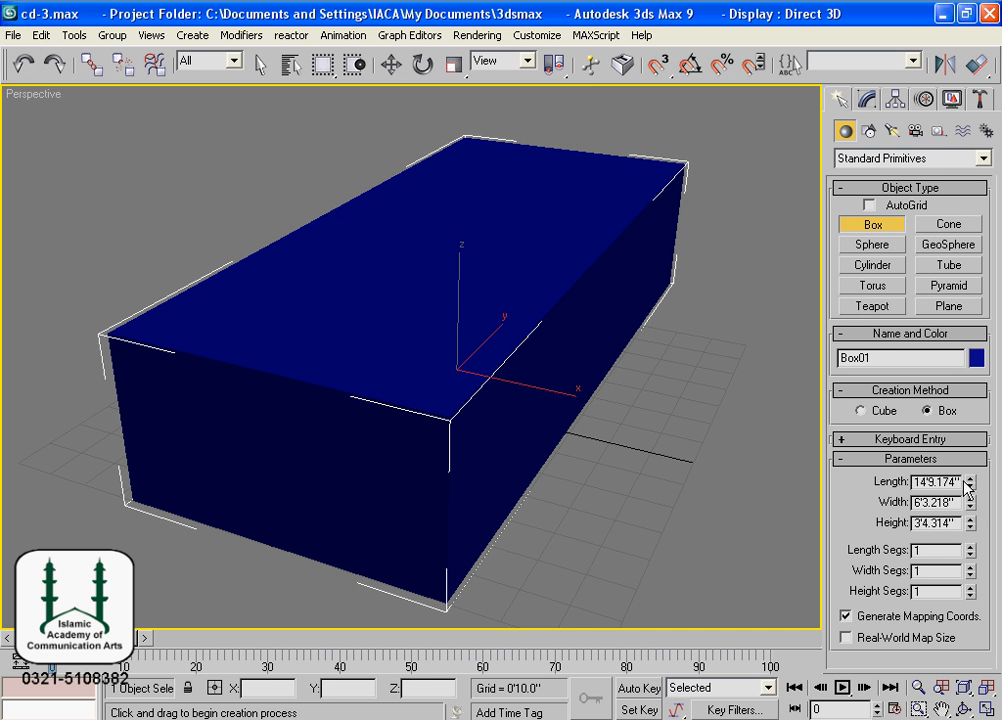
# Set the box's length to 15 feet, its width to 7 feet and its height to 4 feet
pyautogui.moveTo(957, 481); pyautogui.dragTo(888, 484)
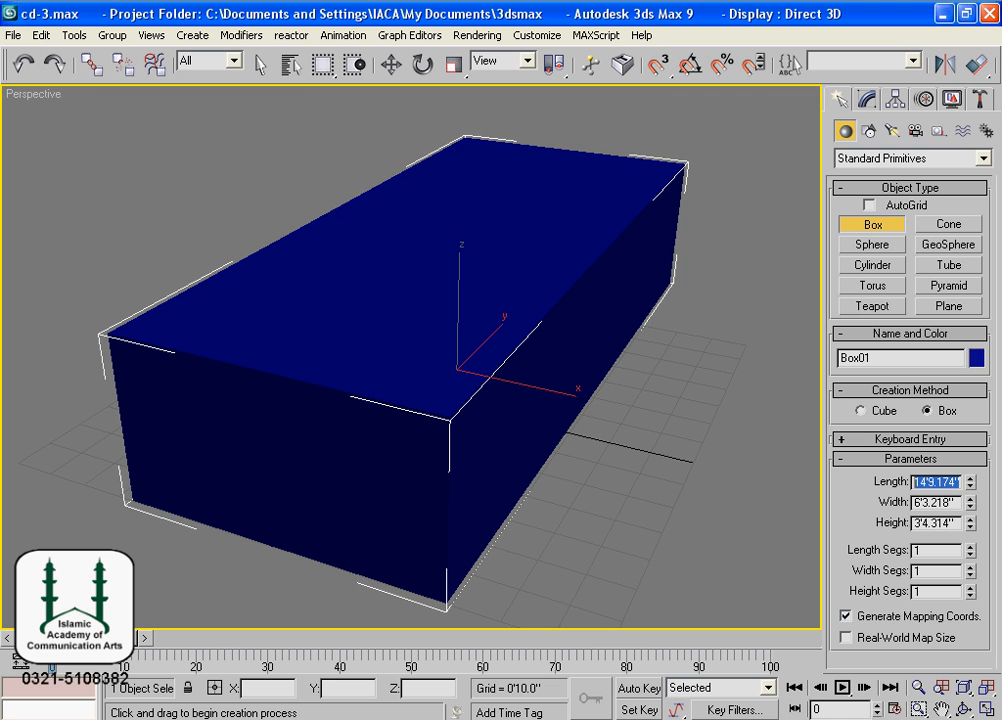
pyautogui.write('15')
pyautogui.press('Tab')
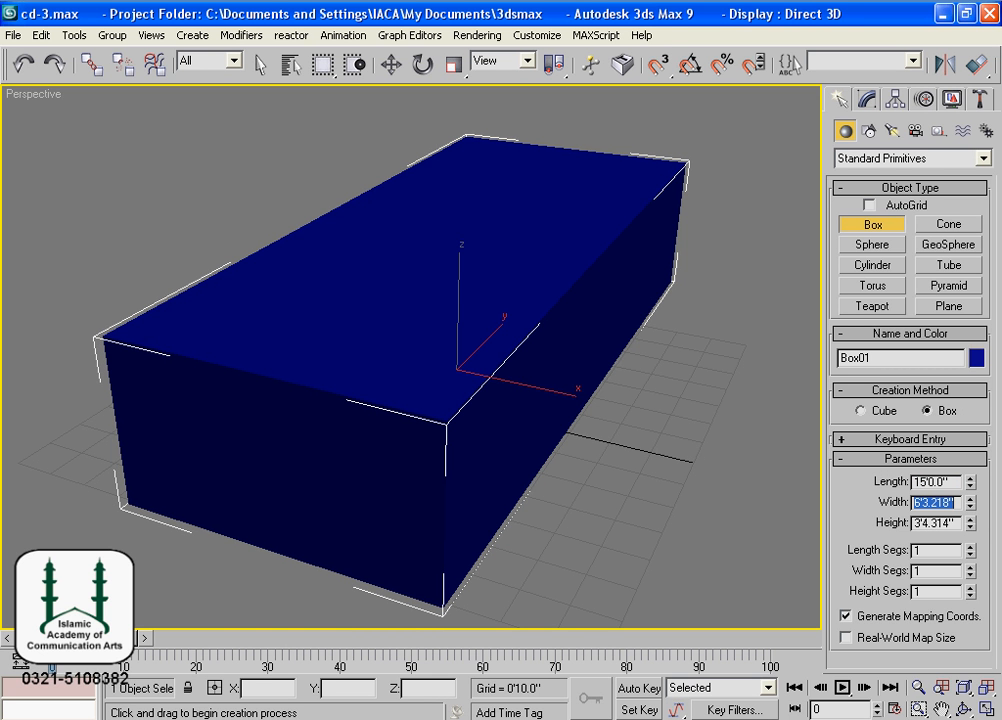
pyautogui.write('7')
pyautogui.press('Tab')
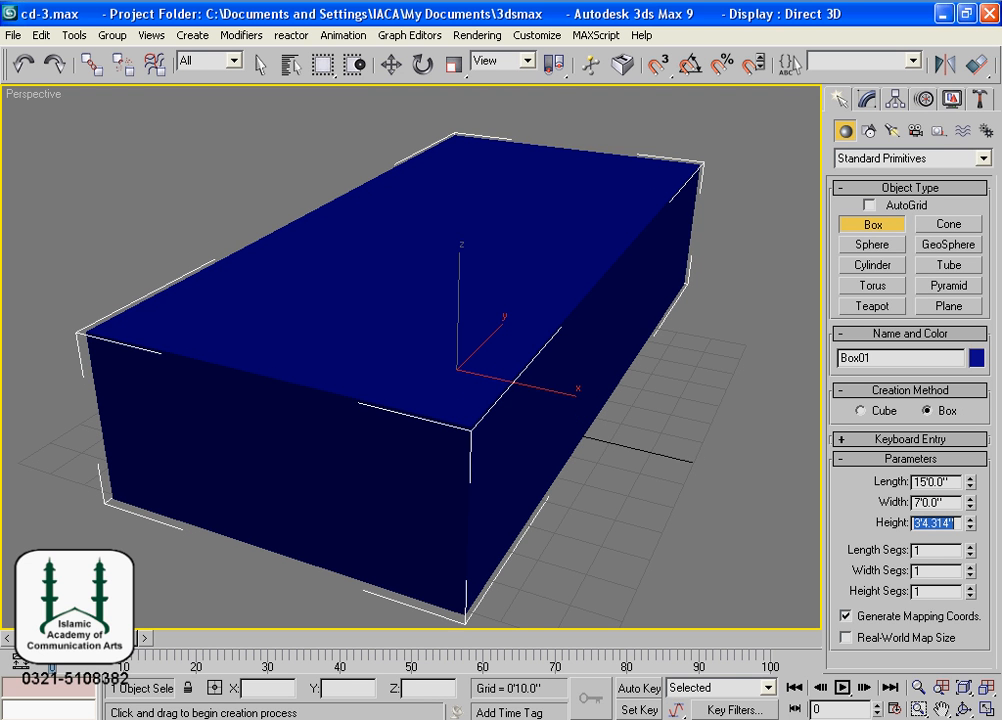
pyautogui.write('4')
pyautogui.press('Tab')
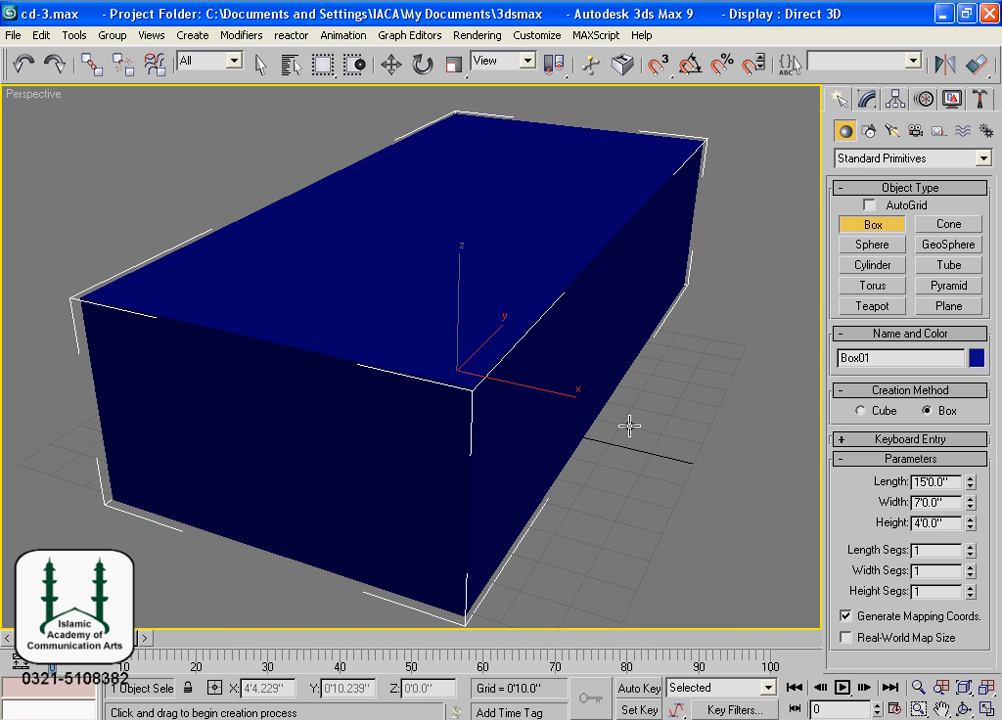
# Set the box's height to 3.5 feet
pyautogui.scroll(-4, 612, 395)
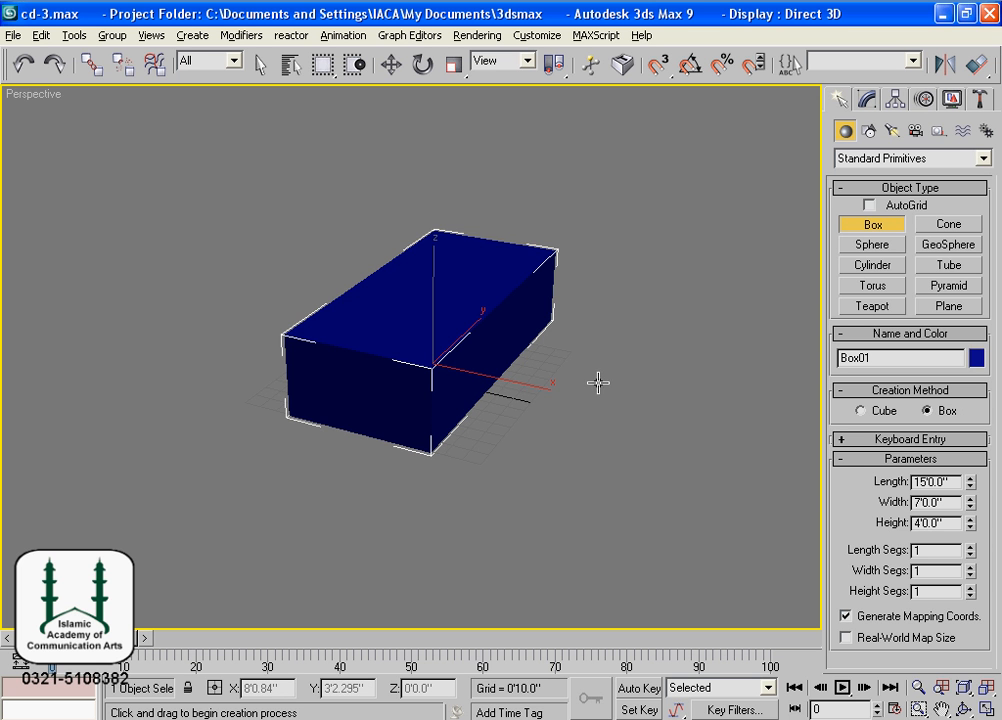
pyautogui.keyDown('alt'); pyautogui.moveTo(573, 360); pyautogui.dragTo(457, 357, button='middle'); pyautogui.keyUp('alt')
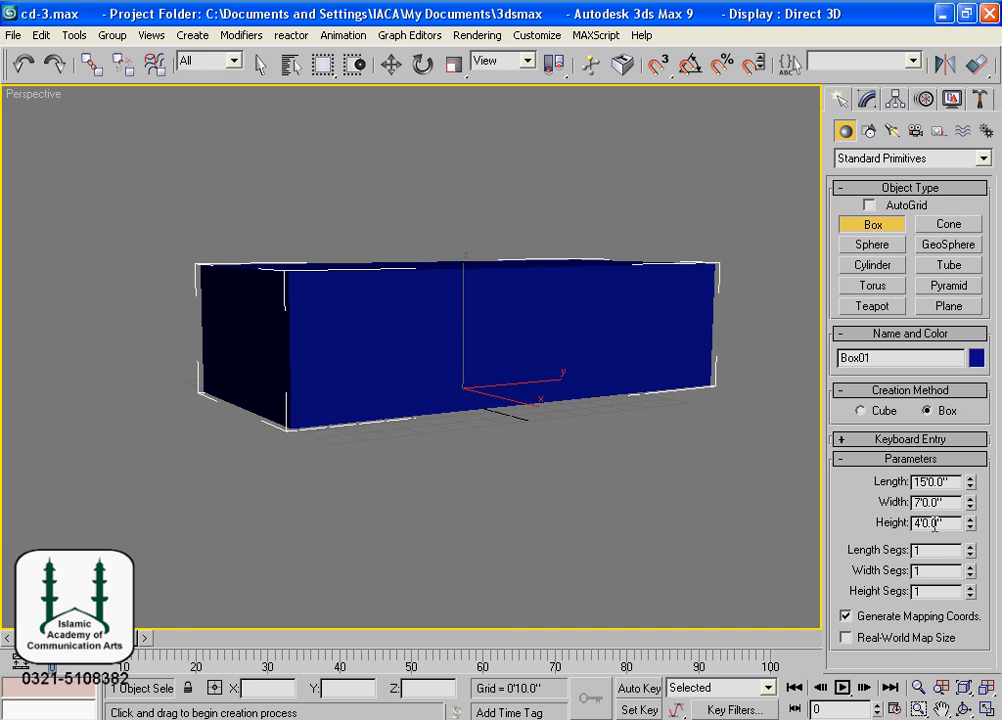
pyautogui.moveTo(936, 525); pyautogui.dragTo(876, 524)
pyautogui.write('3.5')
pyautogui.press('Return')
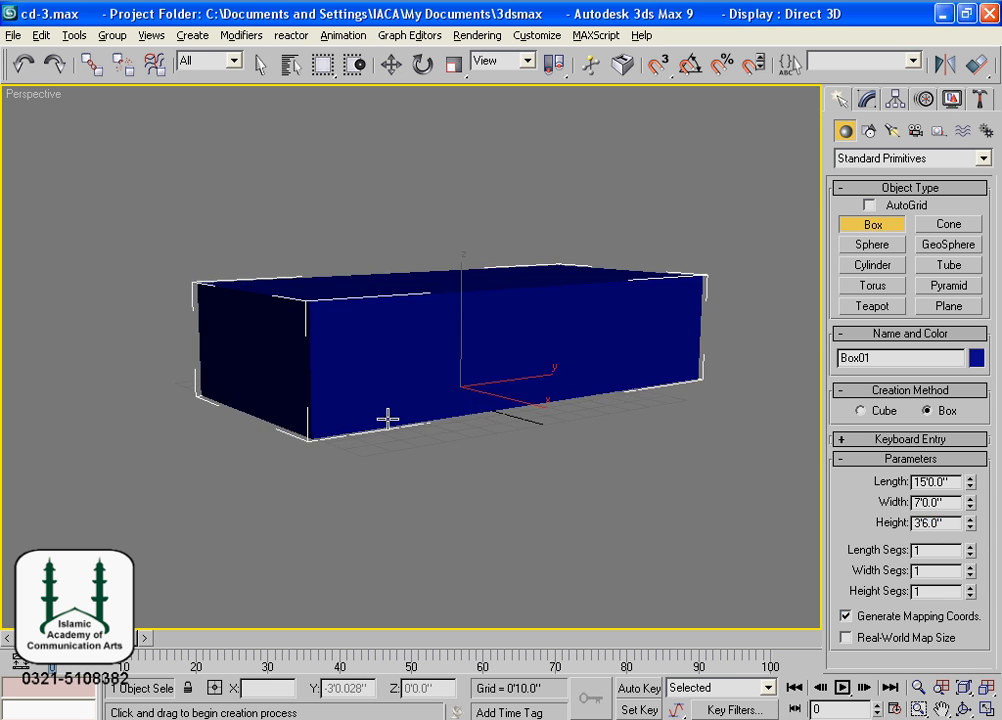
# Set the box's length to 12 feet
pyautogui.keyDown('alt'); pyautogui.moveTo(387, 418); pyautogui.dragTo(644, 441, button='middle'); pyautogui.keyUp('alt')
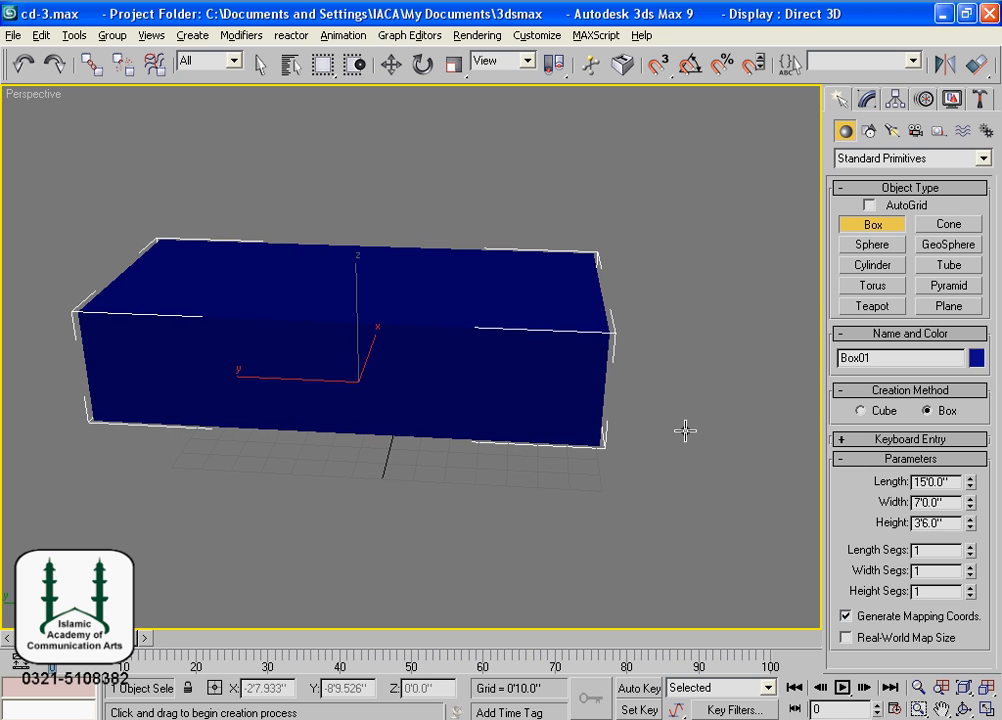
pyautogui.moveTo(945, 482); pyautogui.dragTo(889, 483)
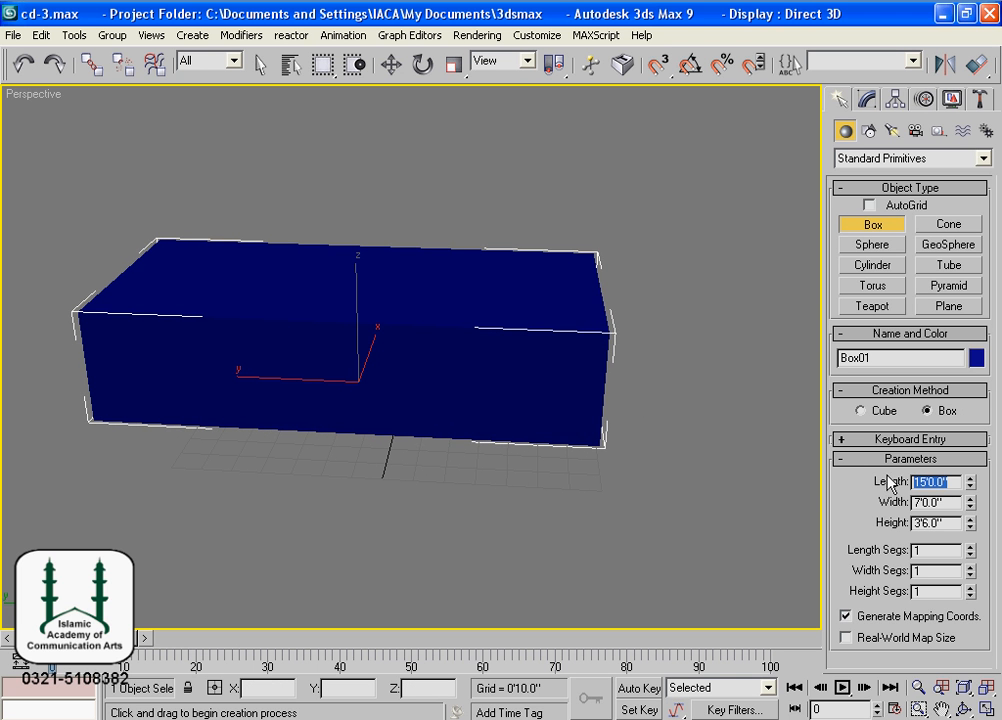
pyautogui.write('12')
pyautogui.press('Return')
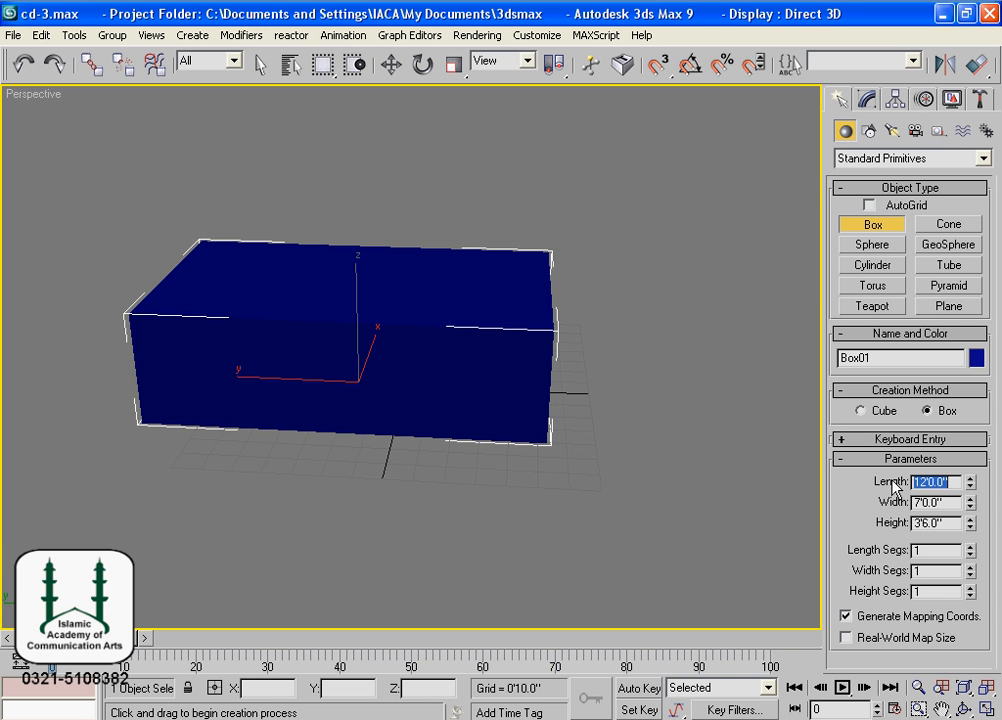
# Examine the proportions of the resized box from several angles in the perspective view
pyautogui.keyDown('alt'); pyautogui.moveTo(531, 386); pyautogui.dragTo(324, 408, button='middle'); pyautogui.keyUp('alt')
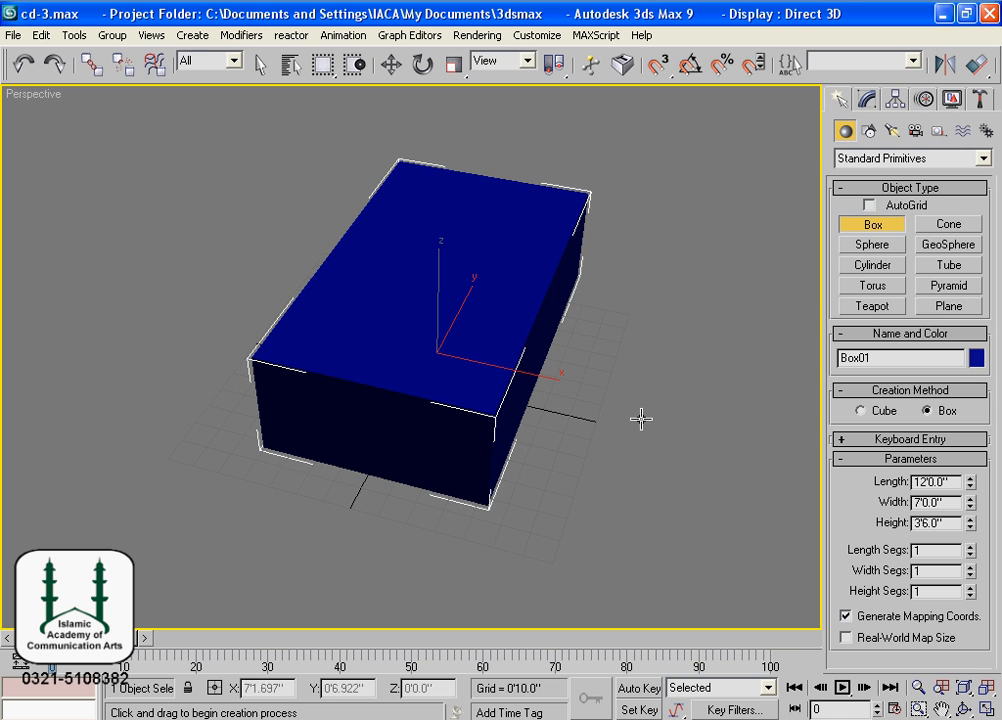
pyautogui.keyDown('alt'); pyautogui.moveTo(641, 419); pyautogui.dragTo(610, 405, button='middle'); pyautogui.keyUp('alt')
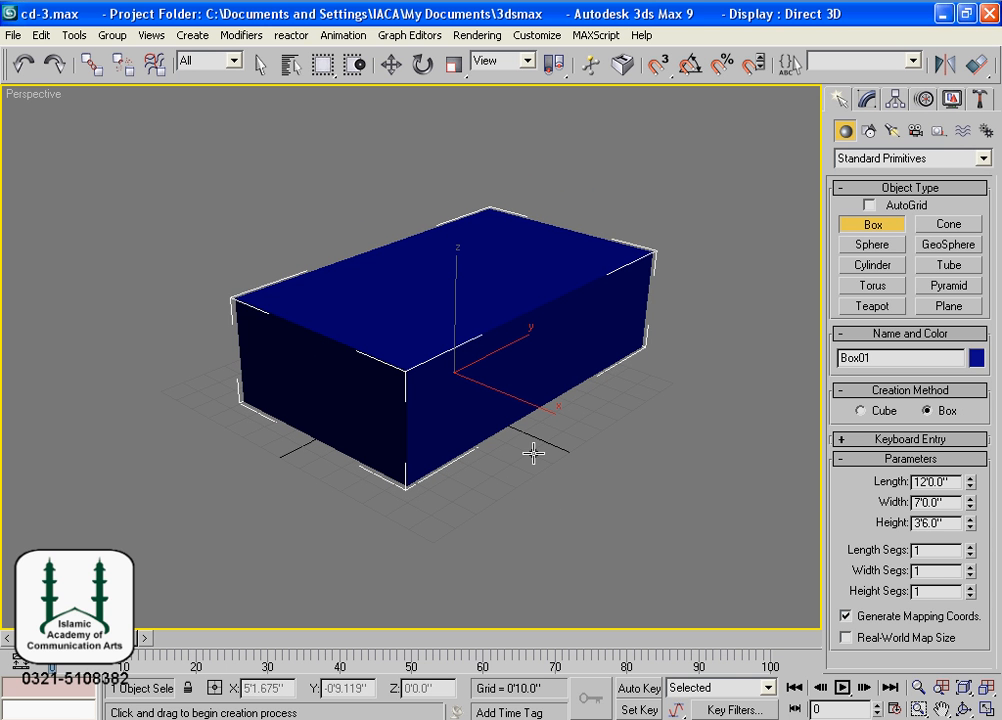
pyautogui.keyDown('alt'); pyautogui.moveTo(394, 412); pyautogui.dragTo(540, 449, button='middle'); pyautogui.keyUp('alt')
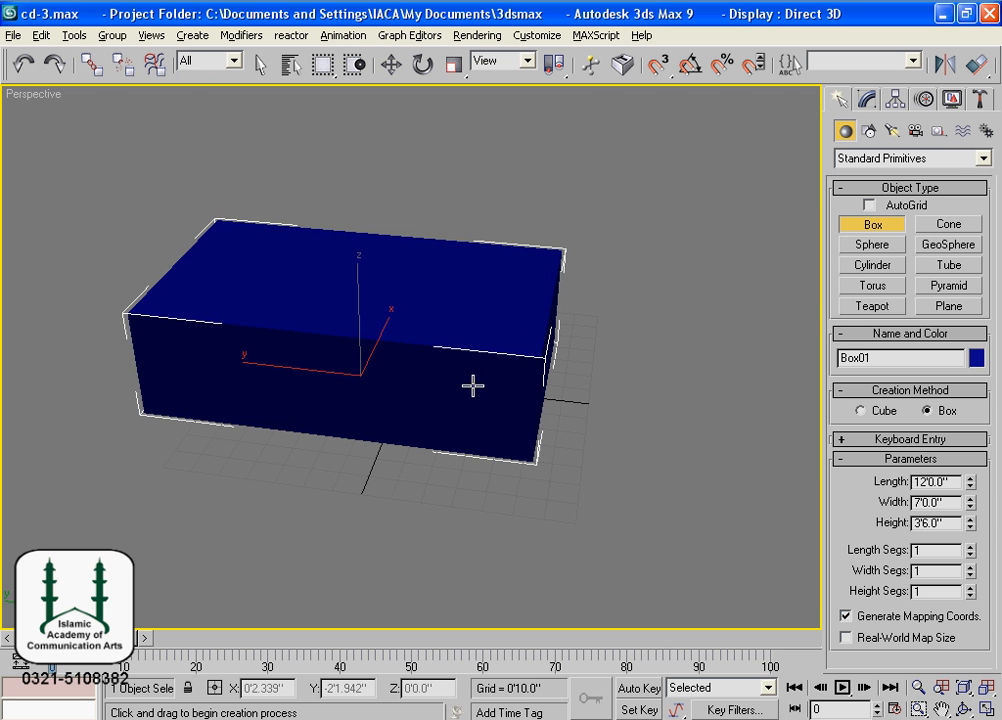
pyautogui.keyDown('alt'); pyautogui.moveTo(473, 385); pyautogui.dragTo(228, 396, button='middle'); pyautogui.keyUp('alt')
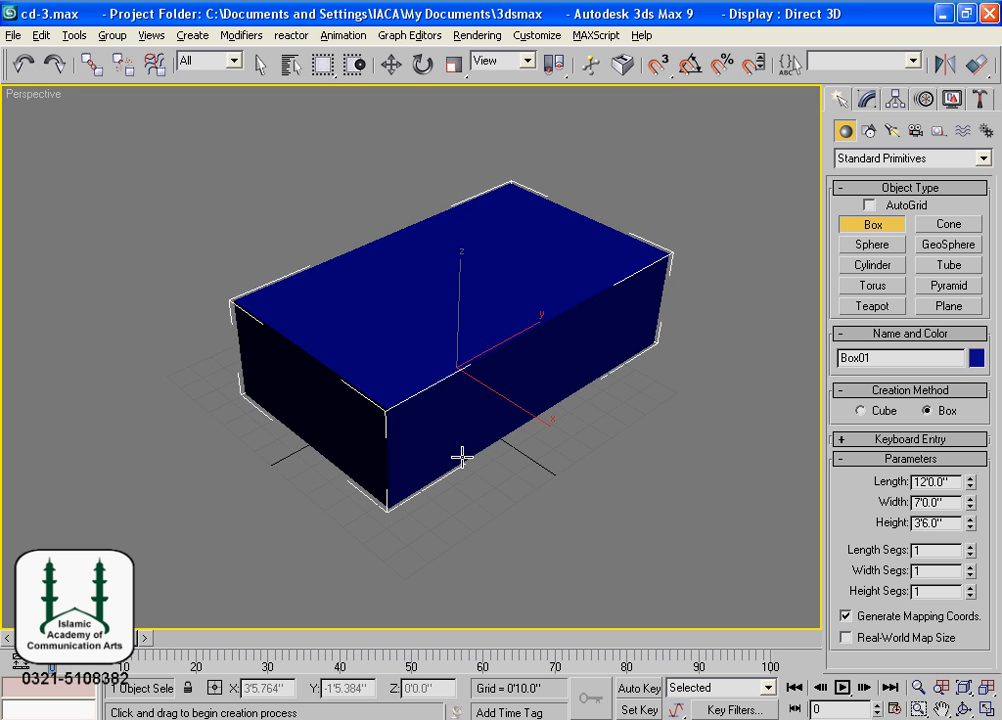
pyautogui.keyDown('alt'); pyautogui.moveTo(462, 457); pyautogui.dragTo(606, 459, button='middle'); pyautogui.keyUp('alt')
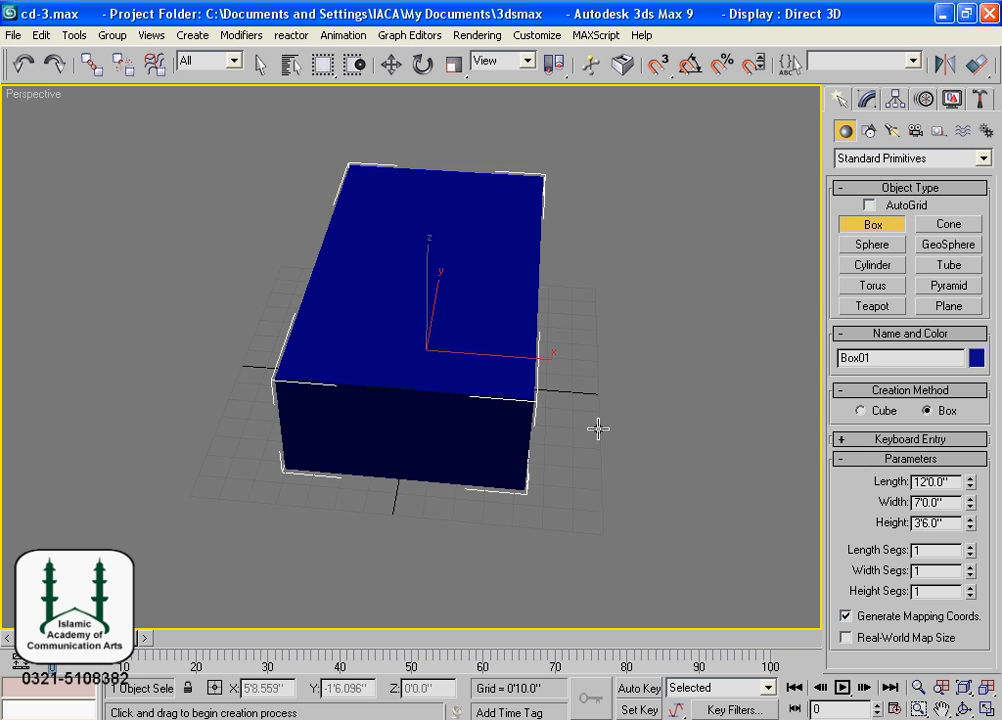
pyautogui.keyDown('alt'); pyautogui.moveTo(651, 488); pyautogui.dragTo(624, 491, button='middle'); pyautogui.keyUp('alt')
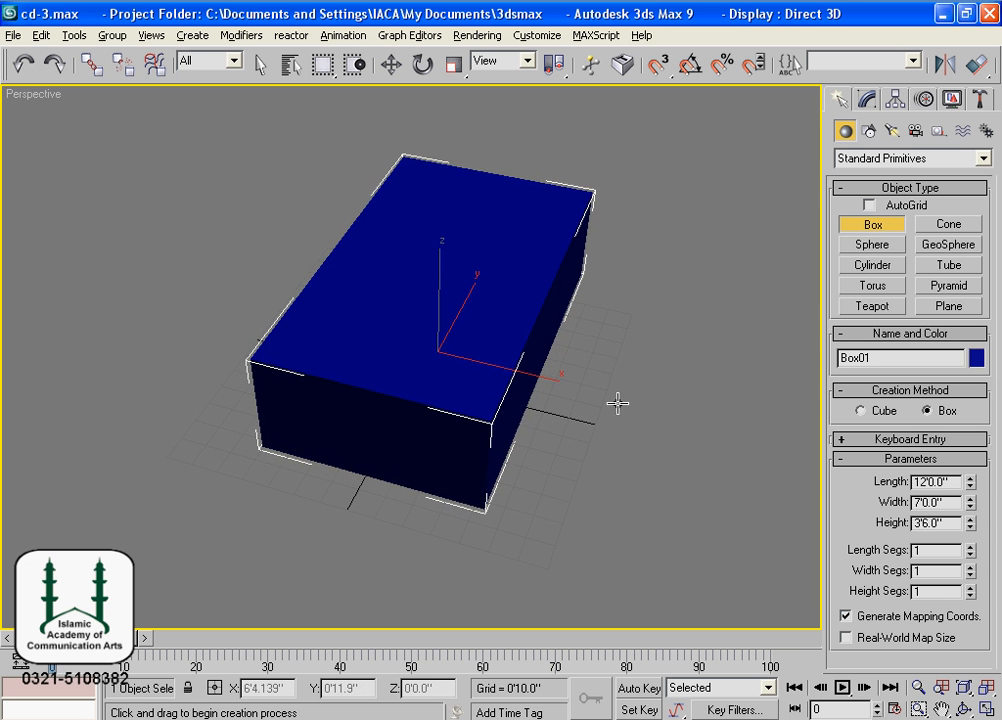
pyautogui.keyDown('alt'); pyautogui.moveTo(472, 464); pyautogui.dragTo(485, 420, button='middle'); pyautogui.keyUp('alt')
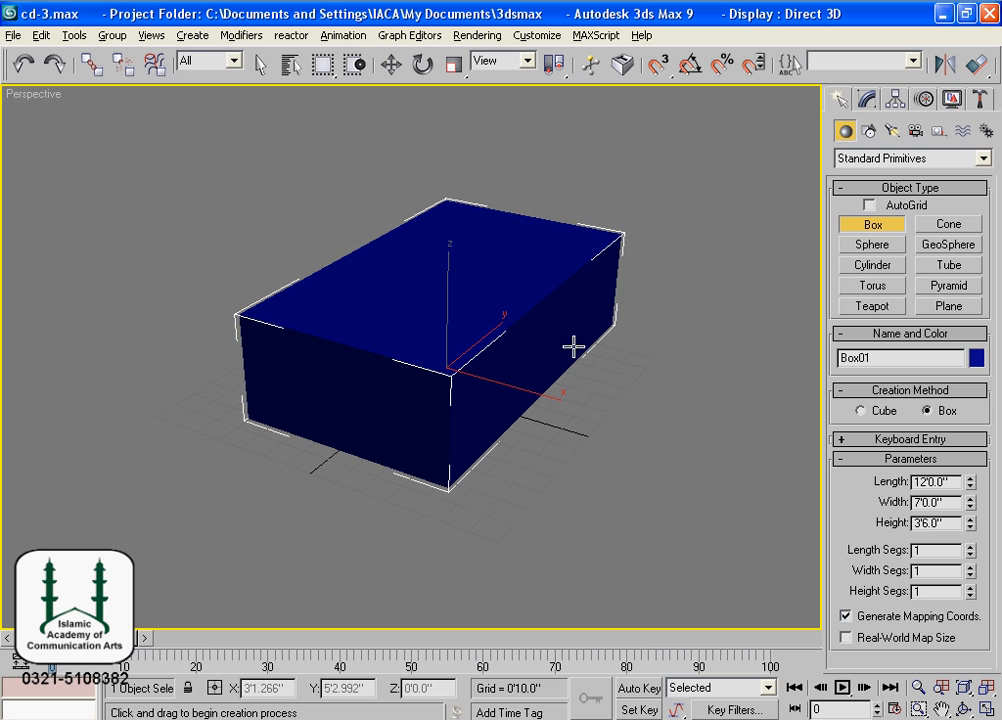
pyautogui.keyDown('alt'); pyautogui.moveTo(597, 414); pyautogui.dragTo(547, 405, button='middle'); pyautogui.keyUp('alt')
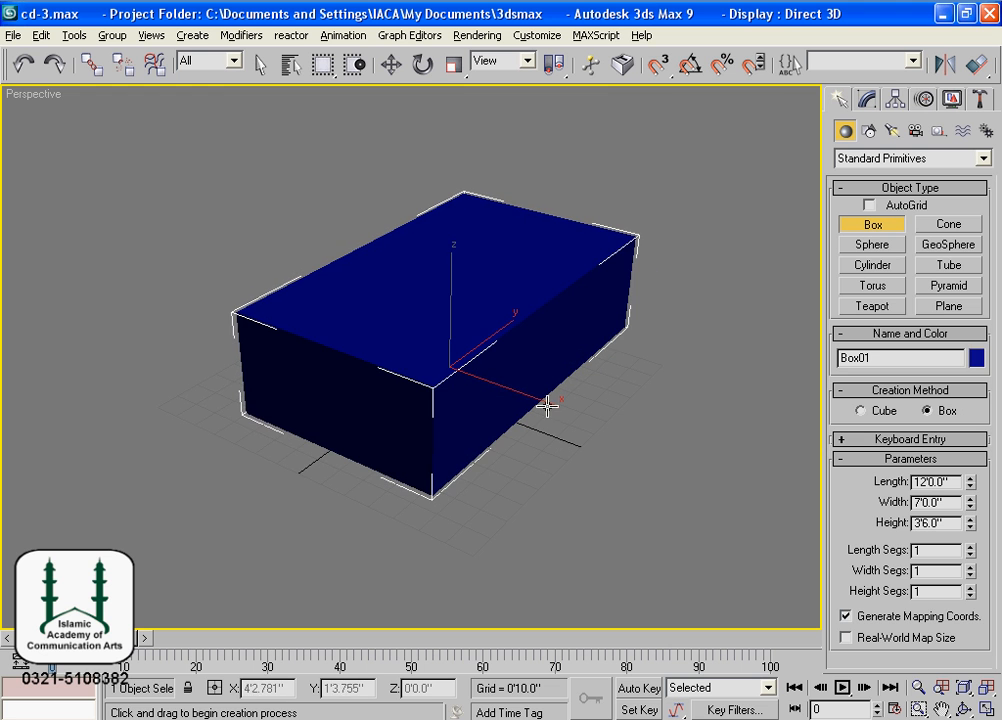